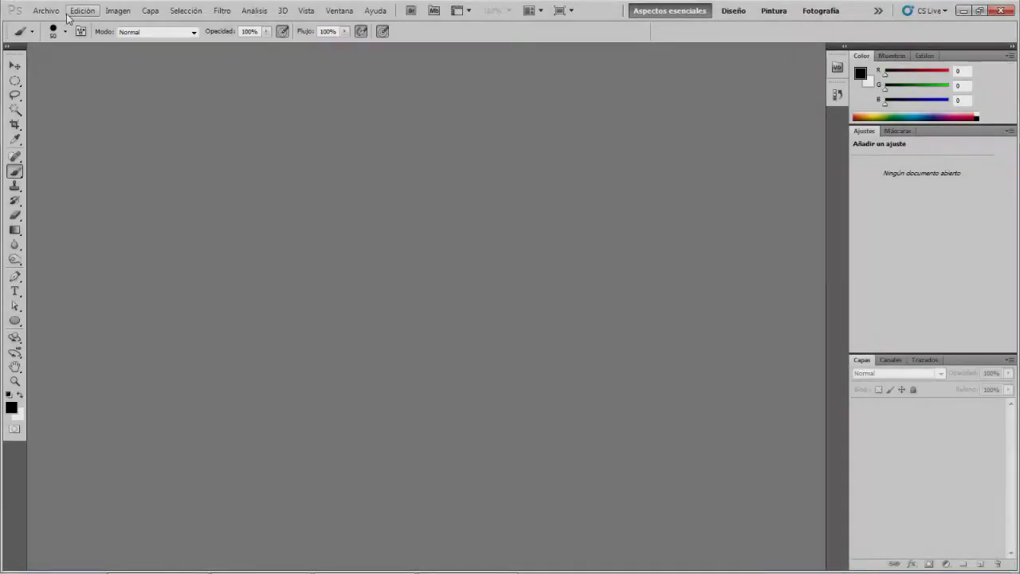
- Open the lake photo and the cloud photo
left_click(46, 10)
left_click(72, 38)
left_click(659, 294)
left_click(315, 51)
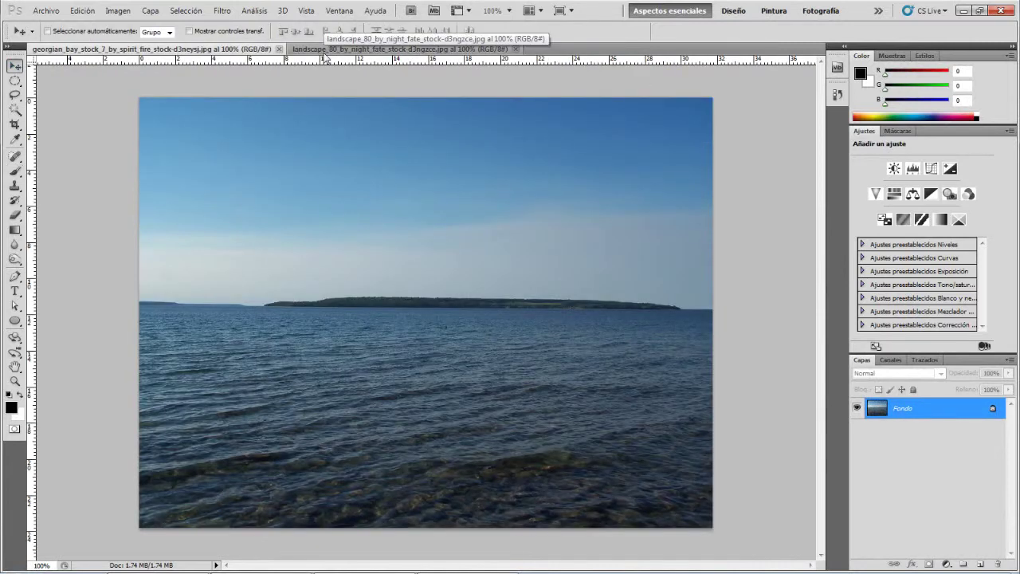
- Magic Wand the blue sky at tolerance 50, unlock the background as Capa 0, and delete the sky
left_click(18, 82)
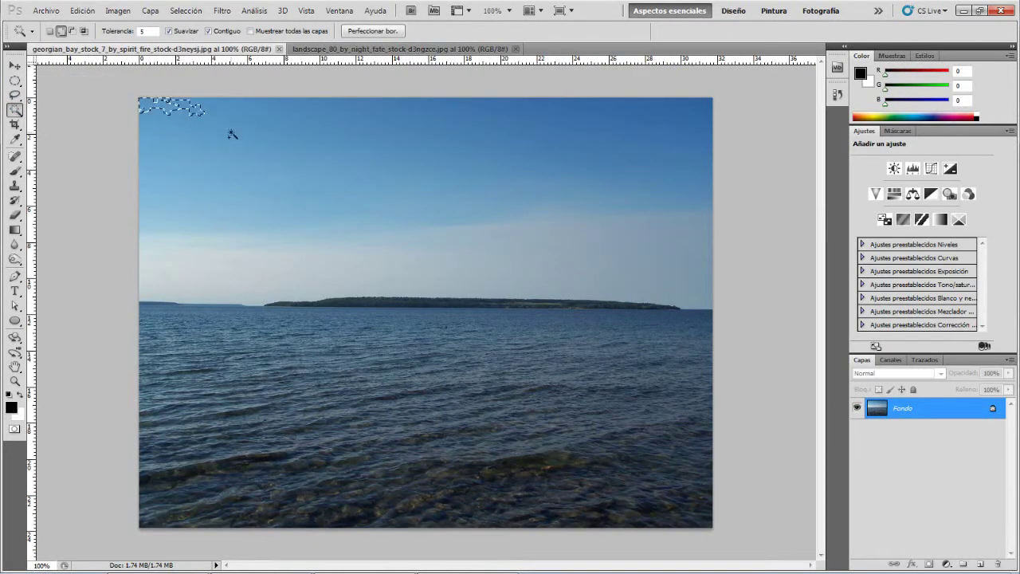
type("50")
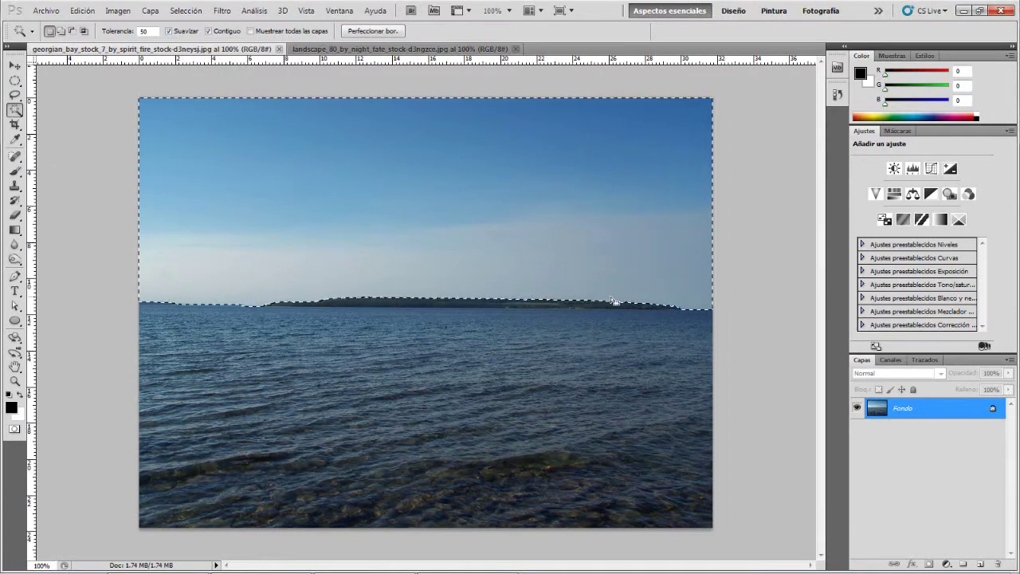
double_click(930, 429)
key("Return")
key("Delete")
key("ctrl+d")
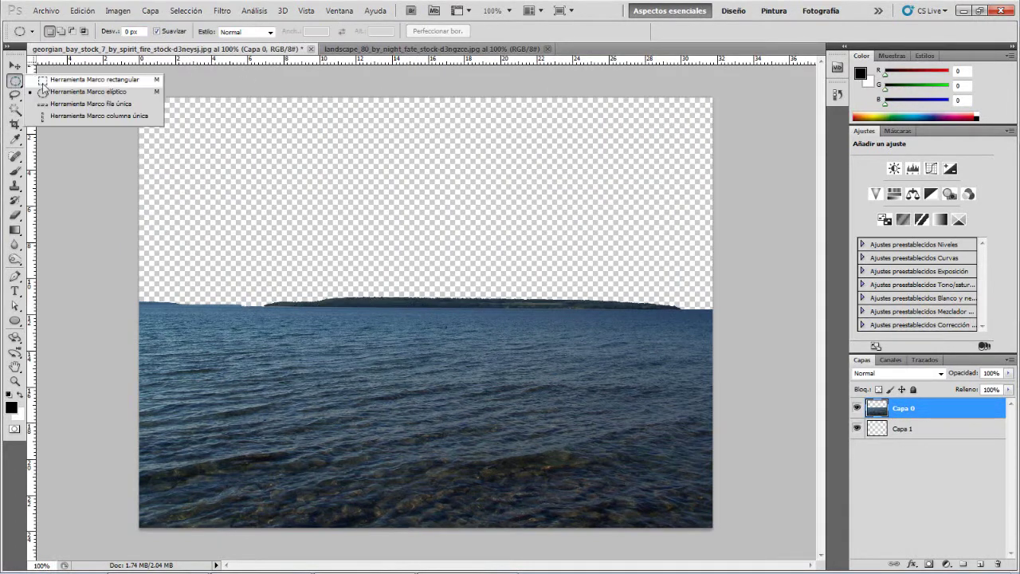
- Move the cloud photo beneath Capa 0 and stretch it to about 109% height
left_click(430, 49)
key("v")
left_click_drag(398, 240, 415, 279)
left_click_drag(924, 408, 928, 438)
mouse_move(517, 279)
left_mouse_down()
mouse_move(519, 244)
mouse_move(519, 277)
left_mouse_up()
key("ctrl+t")
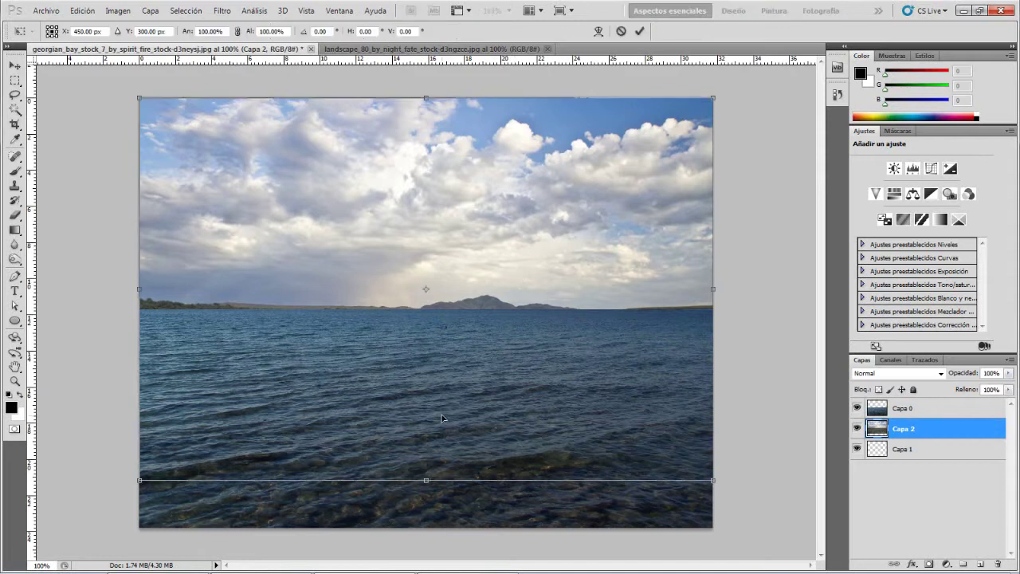
left_click_drag(426, 481, 426, 515)
key("Return")
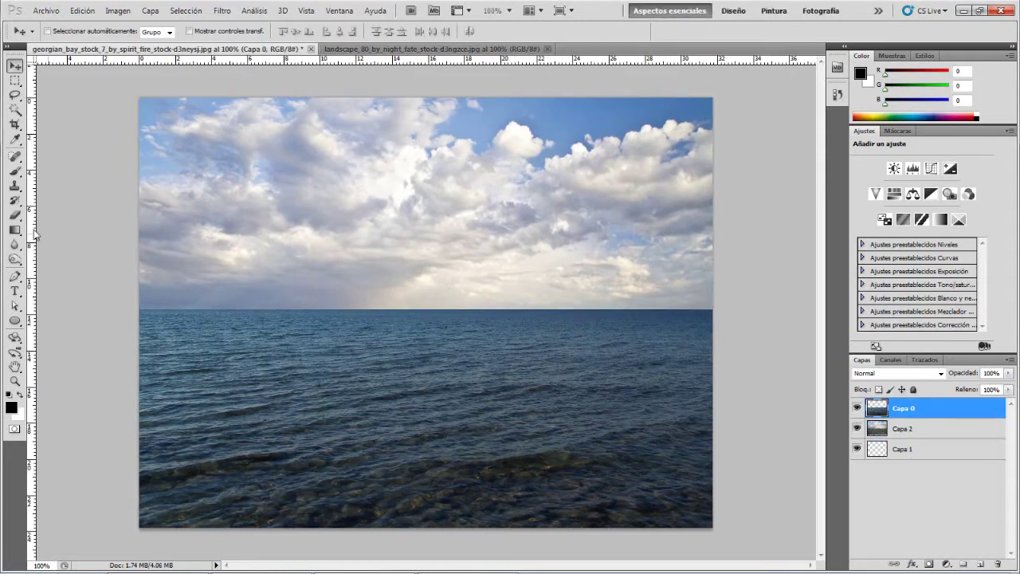
- On a new layer, paint a large soft peach glow on the horizon
left_click(981, 564)
left_click(861, 74)
left_click(965, 74)
key("Return")
key("b")
right_click(568, 255)
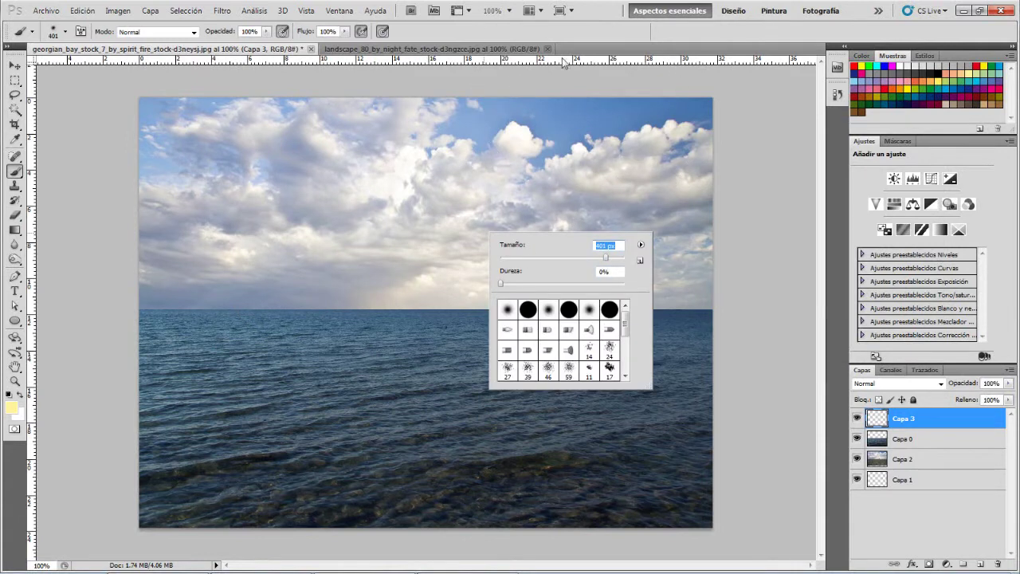
key("Return")
left_click(497, 277)
- Move the glow layer below the lake layer and give it a paler blend mode
left_click_drag(943, 455, 944, 452)
left_click(863, 387)
key("Down")
key("Down")
key("Down")
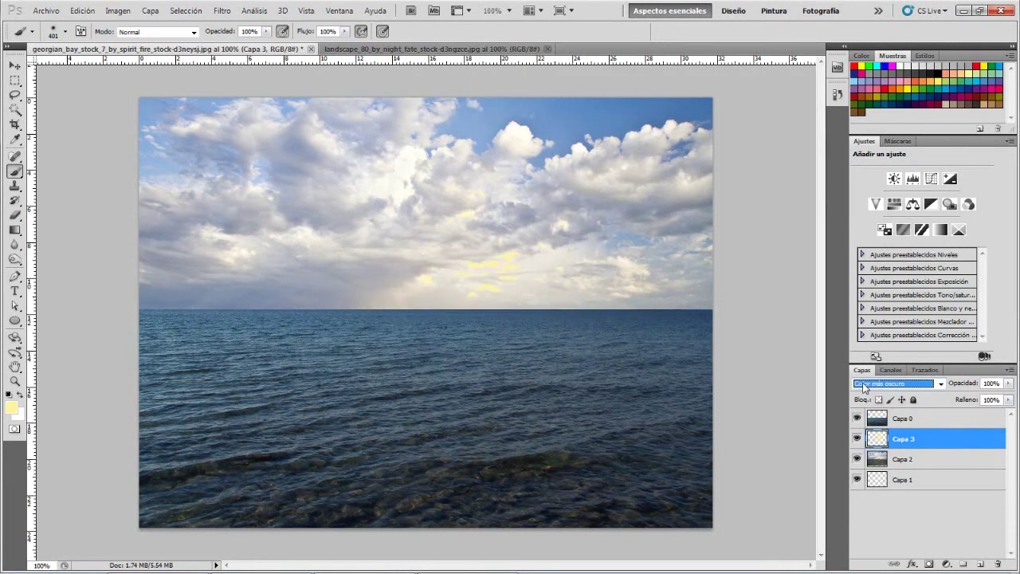
key("Down")
key("Down")
key("Down")
- Duplicate the glow to the top, apply the Fibras filter, and rotate it 90°
left_click_drag(983, 563, 982, 564)
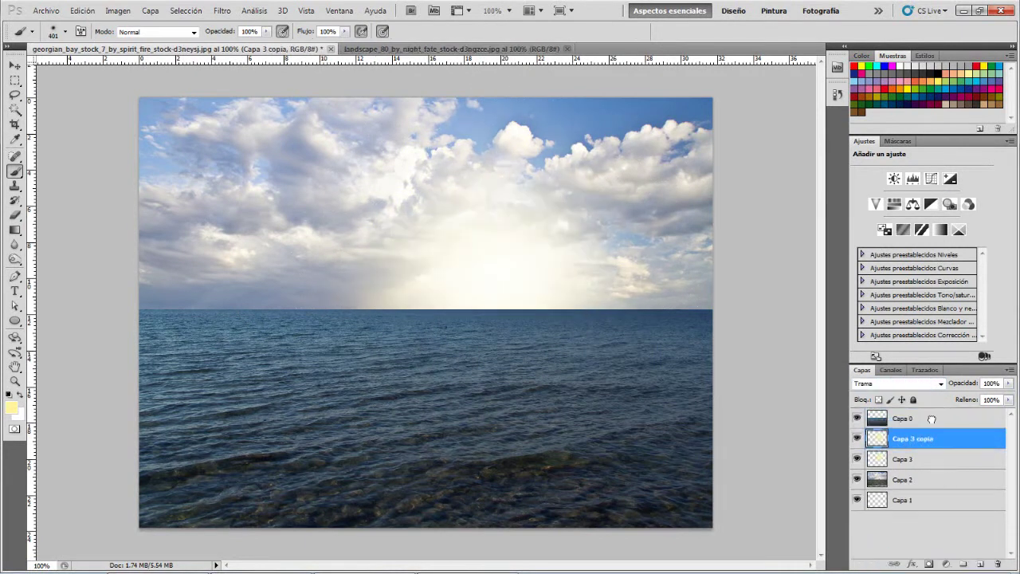
left_click_drag(929, 439, 930, 418)
left_click(222, 10)
left_click(414, 224)
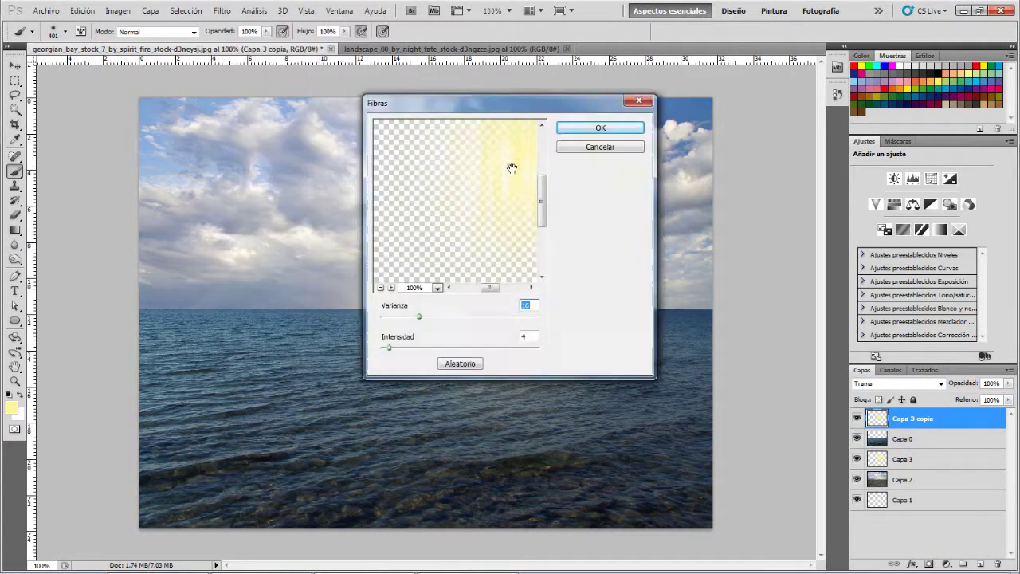
left_click_drag(479, 102, 174, 193)
left_click(297, 220)
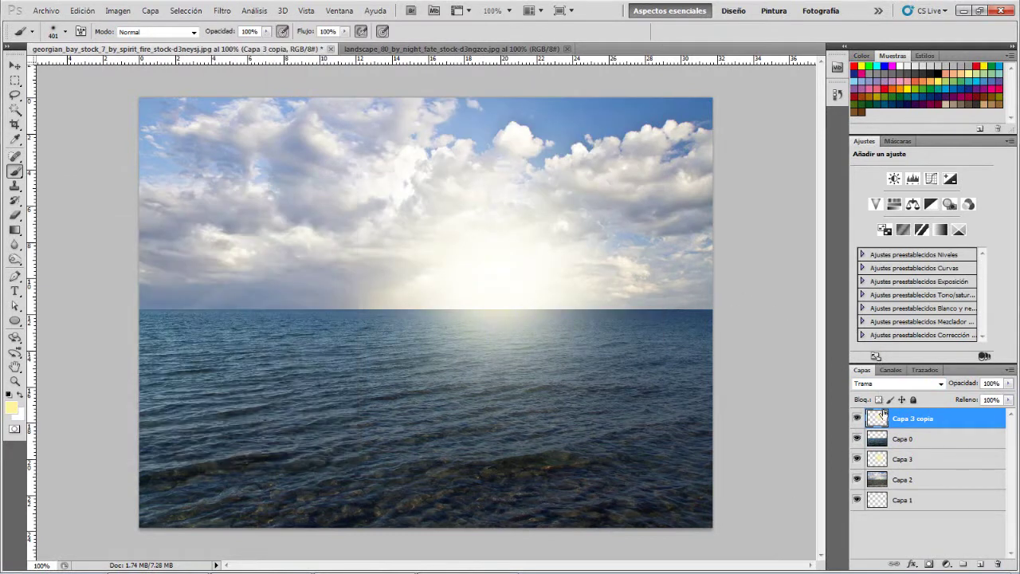
key("ctrl+t")
left_click(639, 31)
- Set the glow copy's blend mode to Luminosidad
left_click(898, 383)
key("Down")
key("Down")
key("Down")
key("Down")
key("Down")
key("Down")
key("Down")
key("Down")
key("Down")
key("Down")
key("Down")
key("Down")
key("Down")
key("Up")
key("Down")
right_click(343, 160)
- Deselect, then add a Curves adjustment raising two points to brighten the image
left_click(387, 171)
left_click(927, 563)
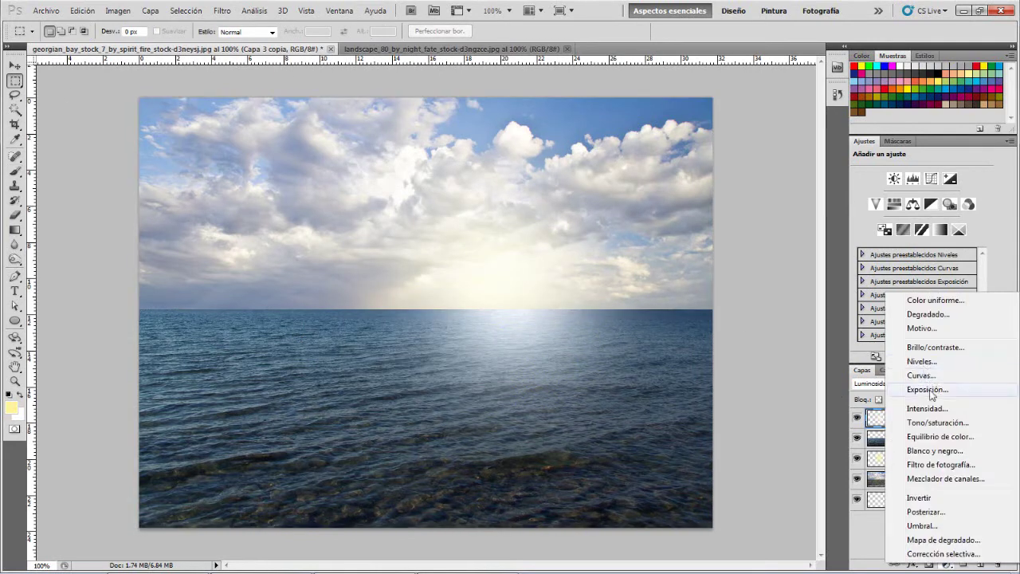
left_click(911, 372)
left_click_drag(895, 275, 896, 260)
left_click_drag(942, 229, 945, 218)
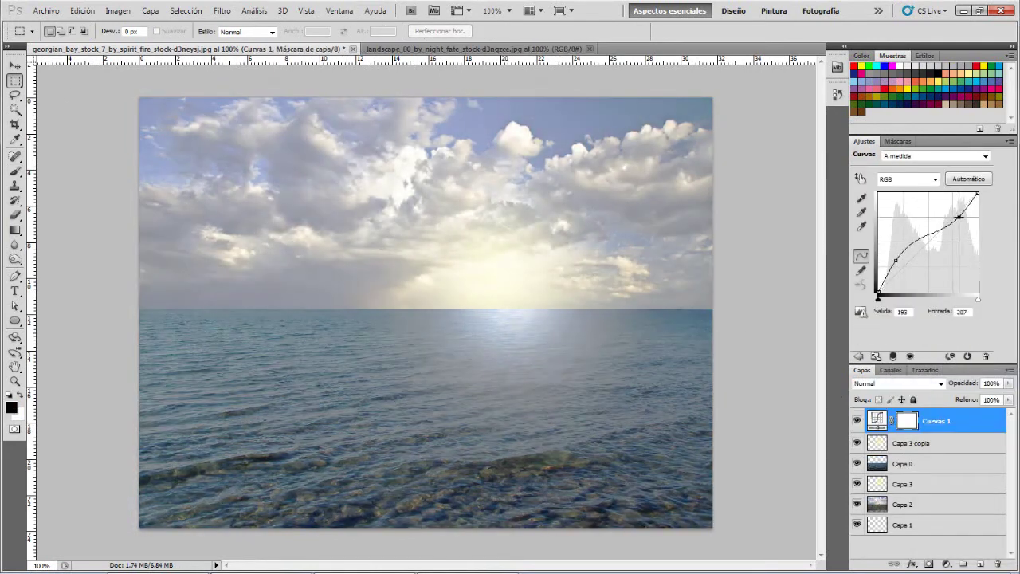
- Add a warming Photo Filter adjustment with a yellow filter colour
left_click(946, 563)
left_click(940, 462)
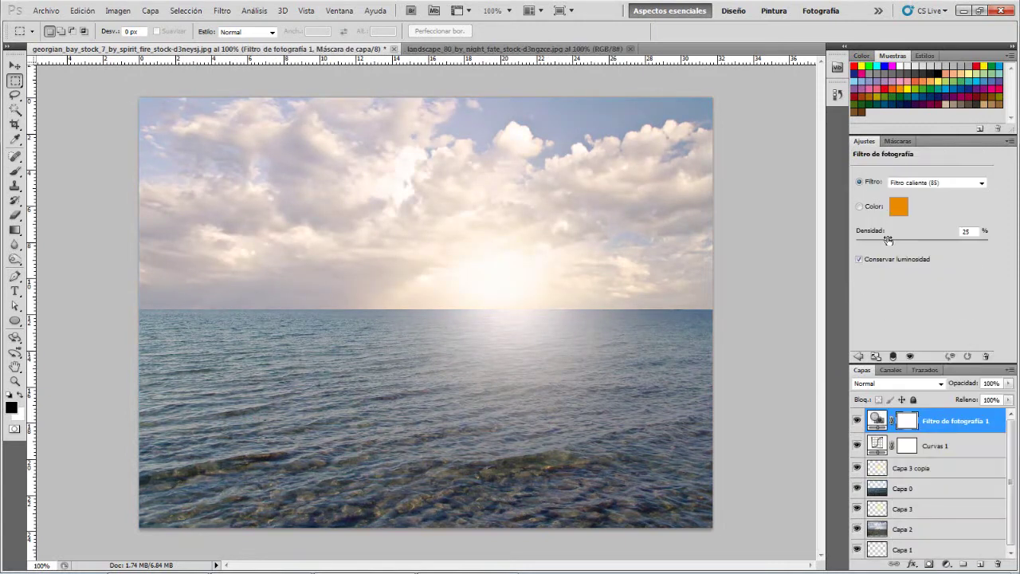
left_click(896, 209)
left_click_drag(757, 296, 757, 292)
left_click(848, 142)
- Add a Gradient Map running from brown to white
left_click(947, 563)
left_click(877, 550)
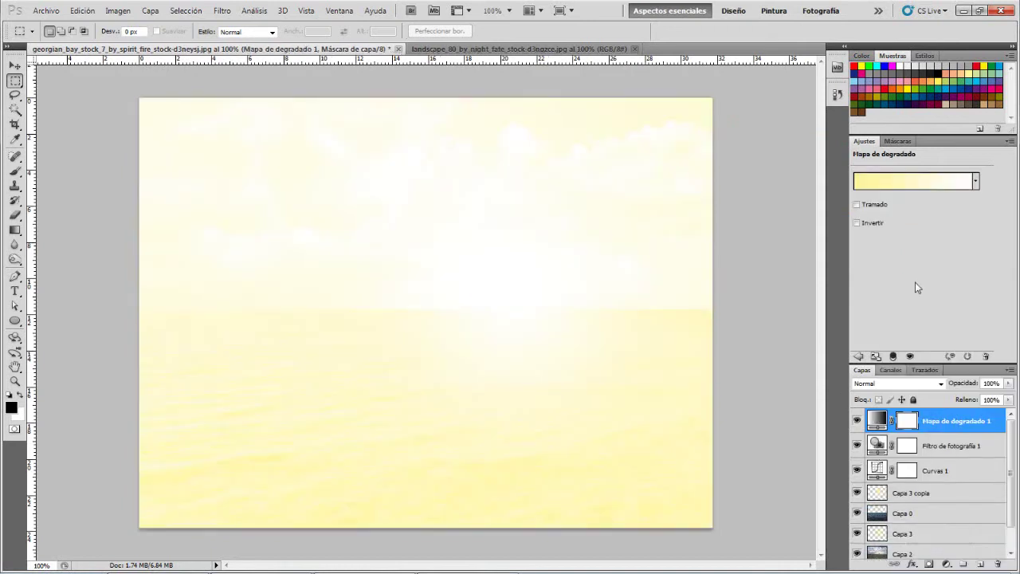
left_click(913, 181)
left_click(635, 254)
left_click(554, 233)
double_click(548, 409)
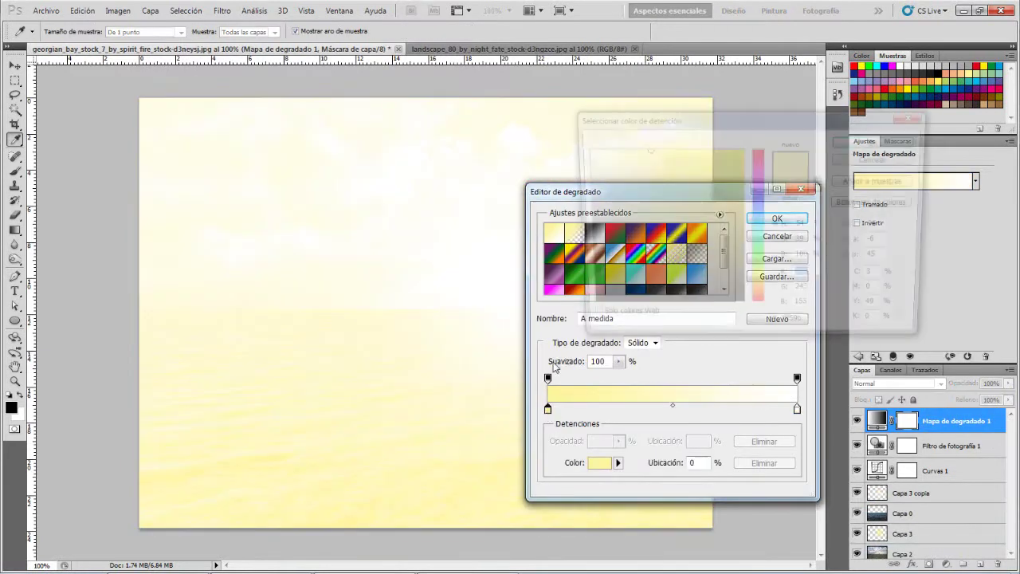
left_click(715, 232)
left_click(691, 200)
left_click(869, 144)
left_click(797, 409)
left_click(548, 409)
- Set the gradient map's blend mode to Multiplicar, then select the cloud layer Capa 2
left_click(777, 218)
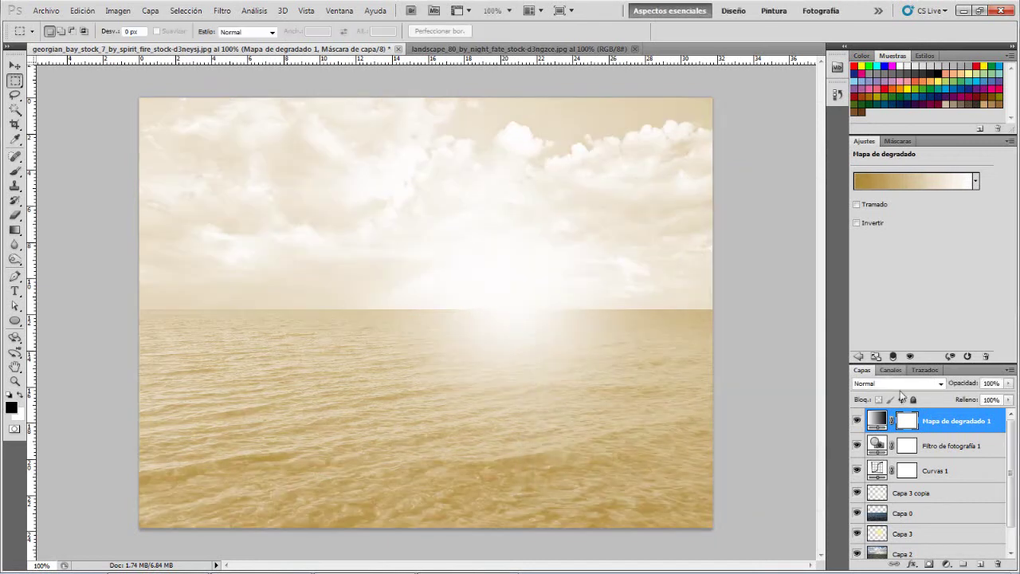
left_click(890, 383)
scroll(891, 383, "down", 2)
left_click(857, 420)
left_click(858, 420)
left_click(857, 421)
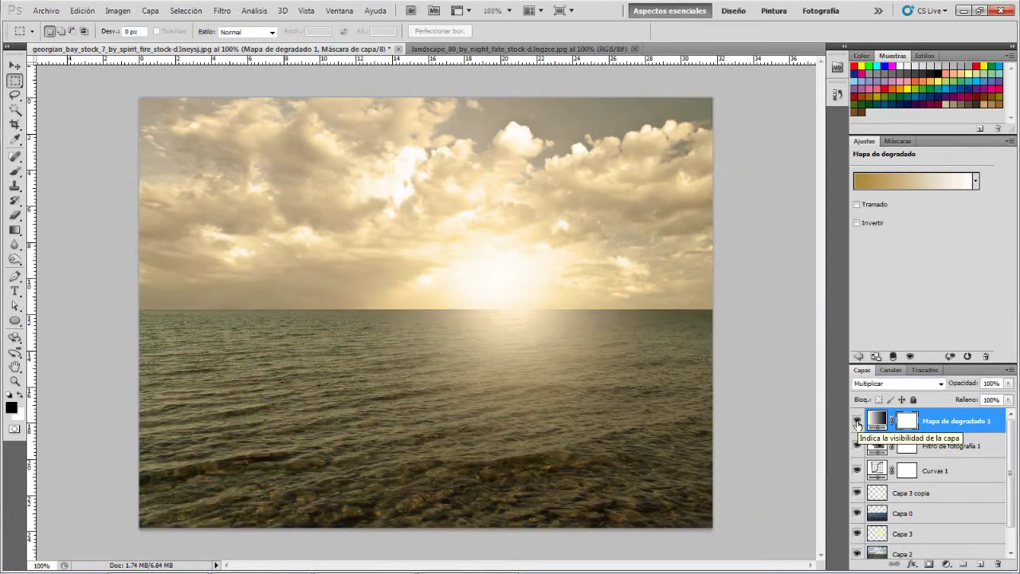
left_click(944, 554)
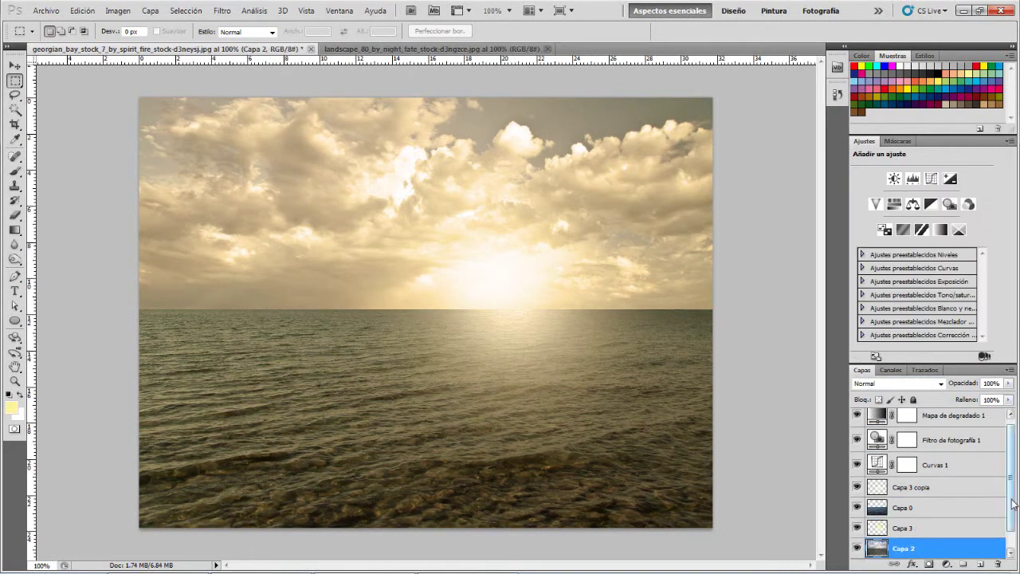
- Duplicate Capa 0 and Capa 2, placing Capa 2 copia above Capa 2
key("ctrl+j")
left_click(223, 10)
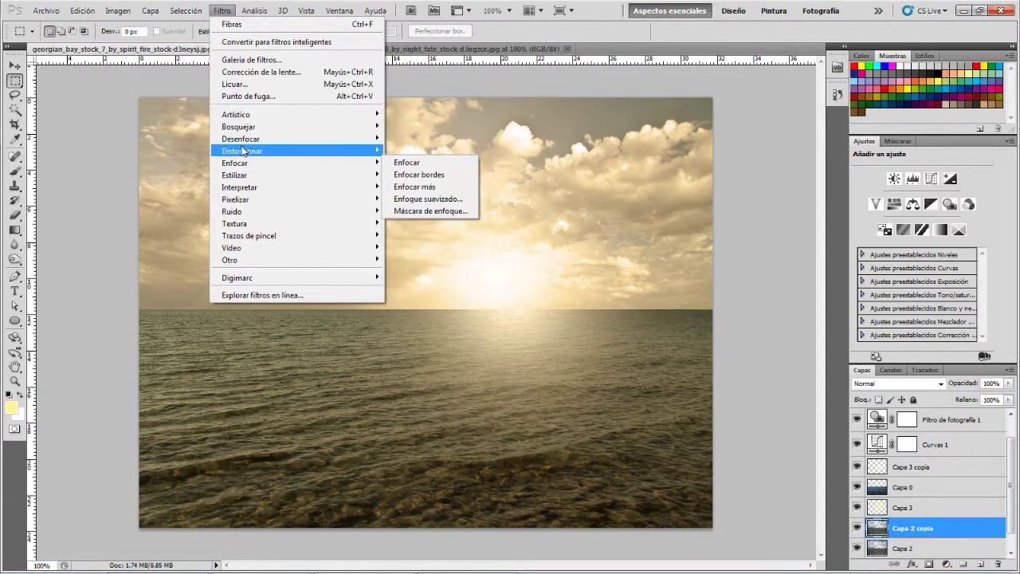
key("Escape")
key("ctrl+z")
left_click(903, 487, "ctrl")
right_click(904, 491)
left_click(911, 237)
key("Return")
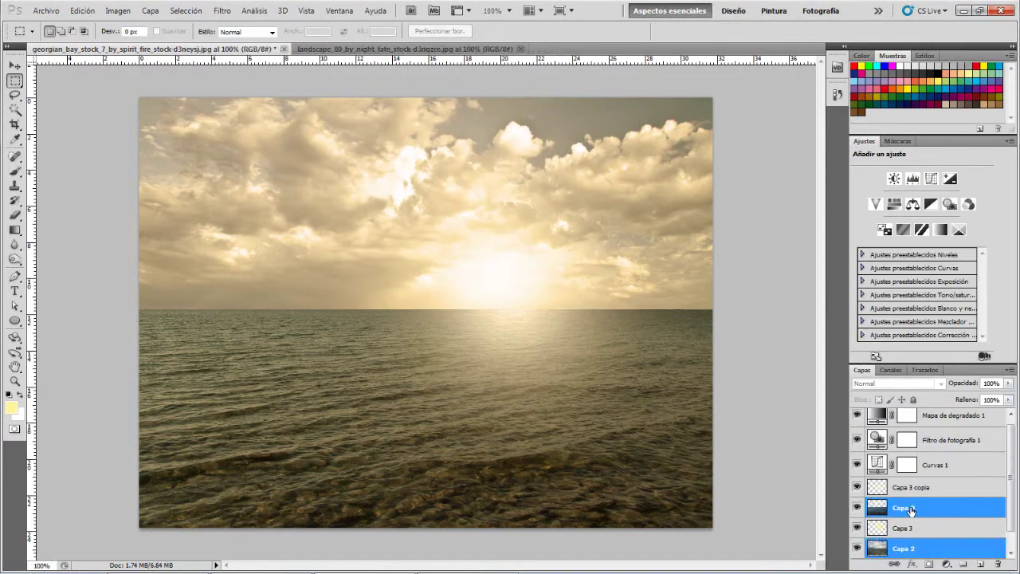
left_click_drag(917, 467, 925, 518)
left_click(878, 447, "ctrl")
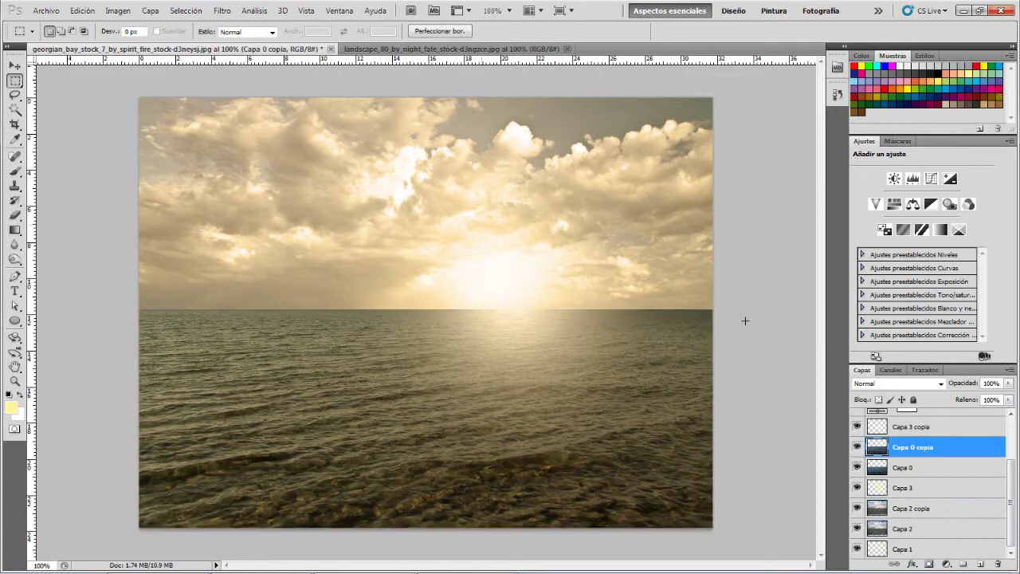
- Apply a Gaussian blur to the water and sky copies
left_click(223, 10)
left_click(903, 452)
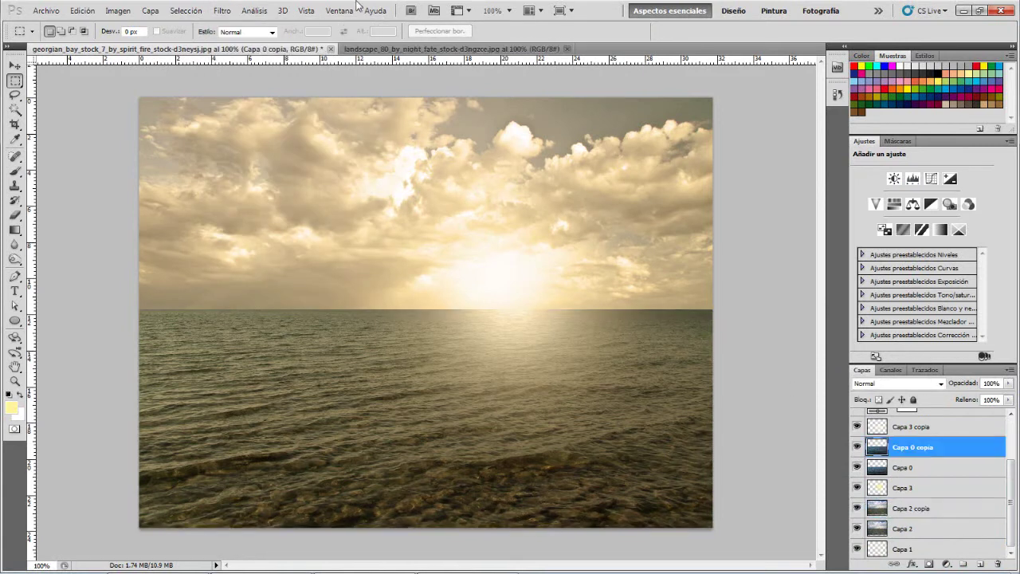
left_click(223, 10)
left_click(433, 223)
key("Return")
left_click(913, 508)
left_click(222, 10)
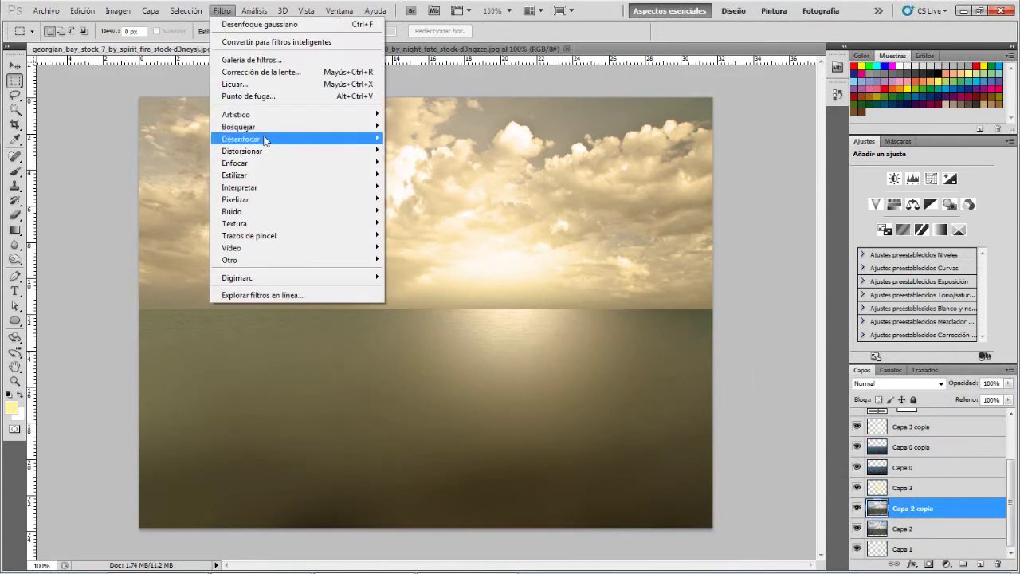
left_click(259, 24)
key("Return")
left_click(897, 383)
- Set both blurred copies to Luz suave blending
left_click(885, 263)
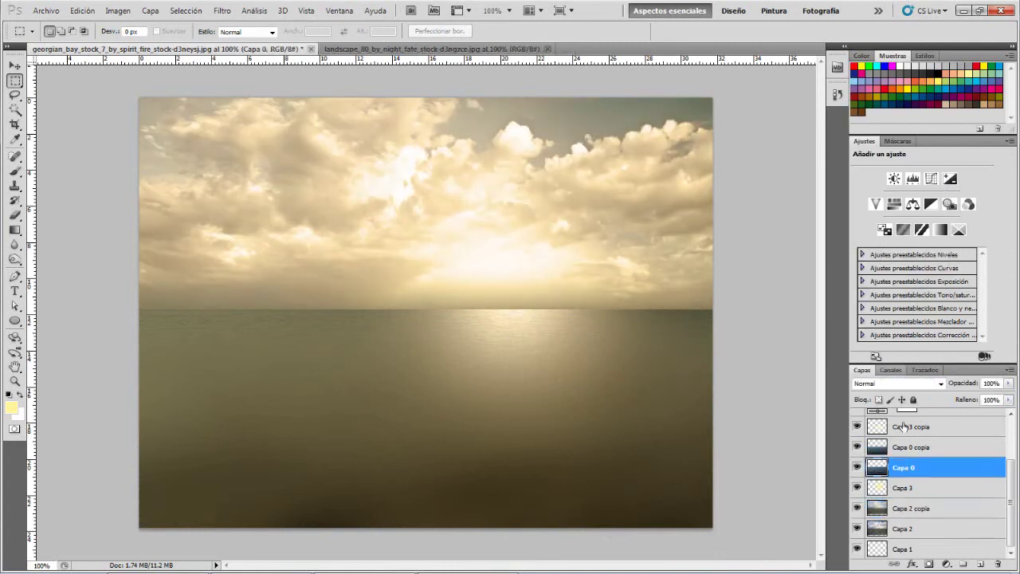
left_click(908, 447)
left_click(896, 383)
left_click(877, 220)
mouse_move(1010, 502)
left_mouse_down()
mouse_move(1011, 458)
mouse_move(1011, 486)
left_mouse_up()
- Select the original water layer Capa 0 and check the brush size settings
left_click(908, 467)
key("b")
right_click(383, 316)
key("Return")
scroll(943, 478, "up", 2)
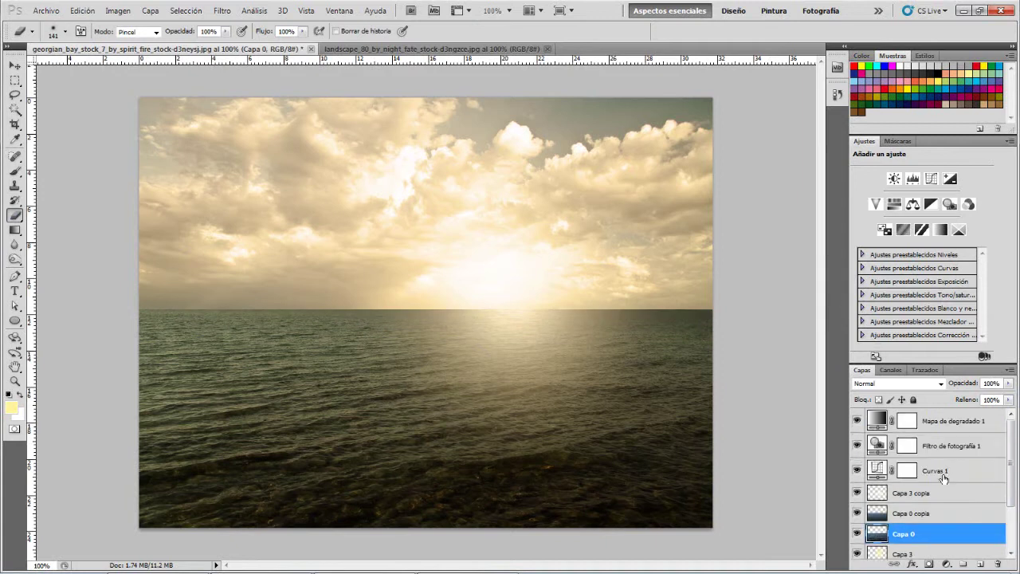
left_click(14, 171)
right_click(185, 334)
key("Escape")
- Trace a path along the horizon and try stroking it with the brush, then undo
key("p")
right_click(797, 316)
left_click(666, 412)
left_click(614, 187)
right_click(608, 300)
left_click(686, 386)
left_click(625, 194)
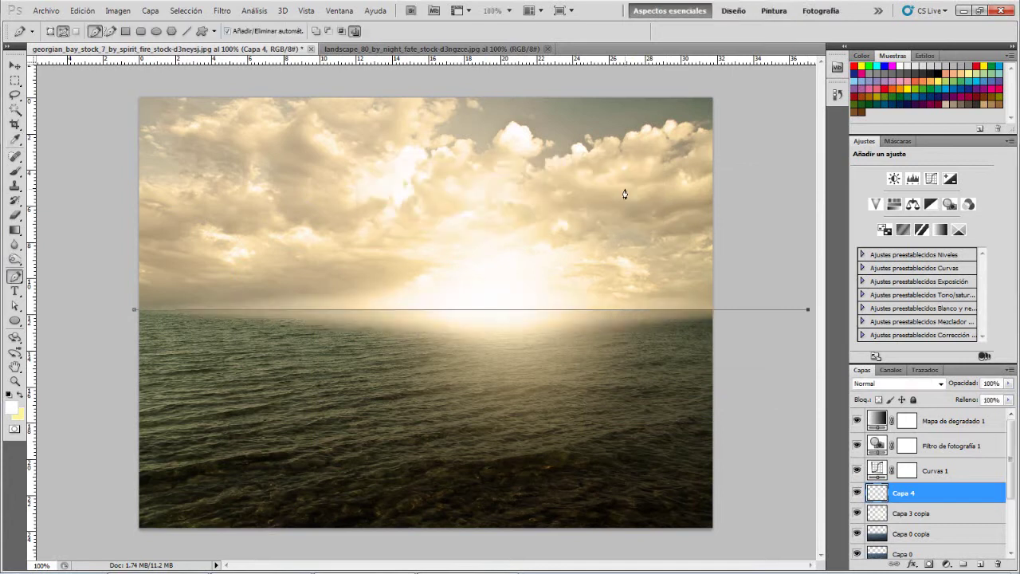
key("ctrl+z")
- Stroke the horizon path with the brush again, hide the path, and blend Capa 4 in Luz suave
right_click(579, 316)
left_click(654, 398)
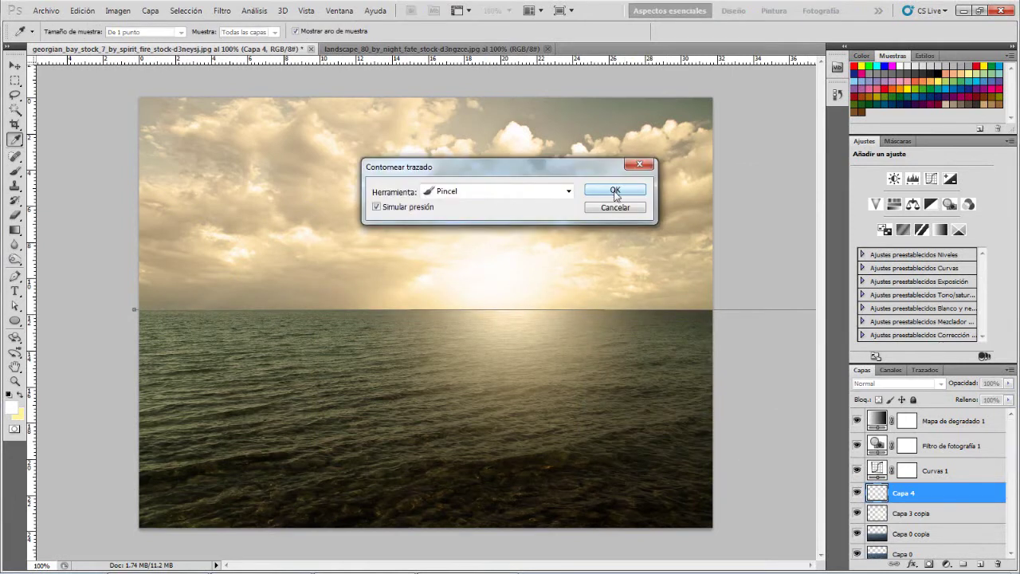
left_click(615, 189)
key("ctrl+minus")
key("ctrl+plus")
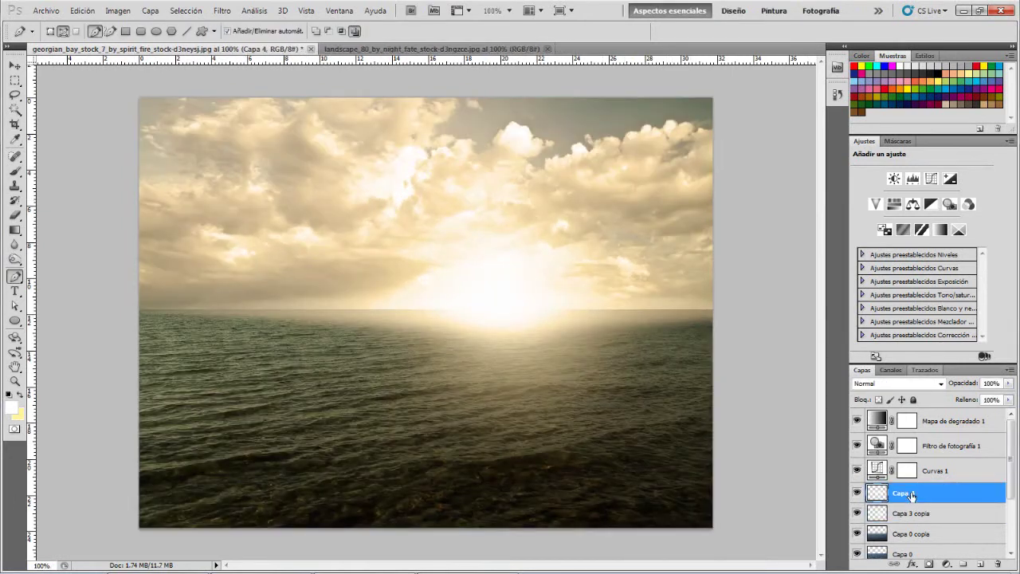
left_click(891, 383)
scroll(891, 383, "down", 13)
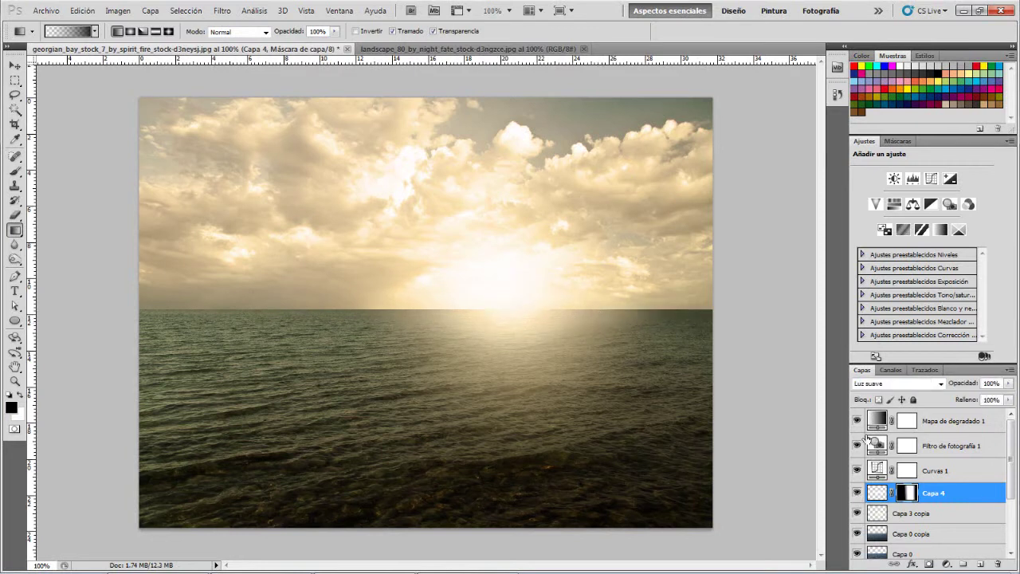
- Remove the layer mask from Capa 4 copia
left_click_drag(994, 534, 998, 563)
left_click(540, 224)
right_click(907, 492)
left_click(892, 383)
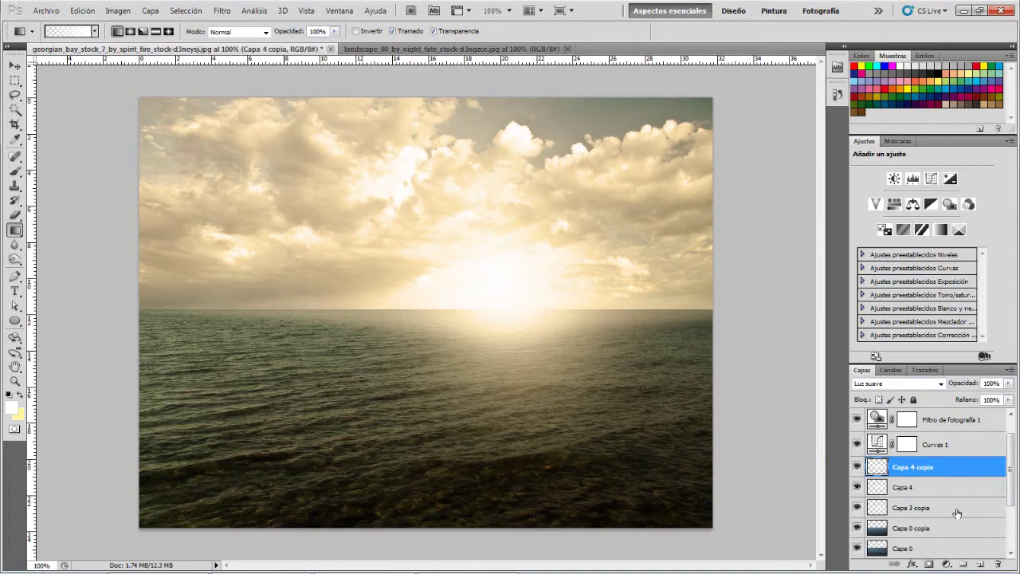
- Move Capa 4 copia down the layer stack, select the sea layer Capa 0, and open Filtro
scroll(957, 514, "down", 1)
left_click_drag(917, 446, 925, 510)
left_click(909, 507)
left_click(222, 11)
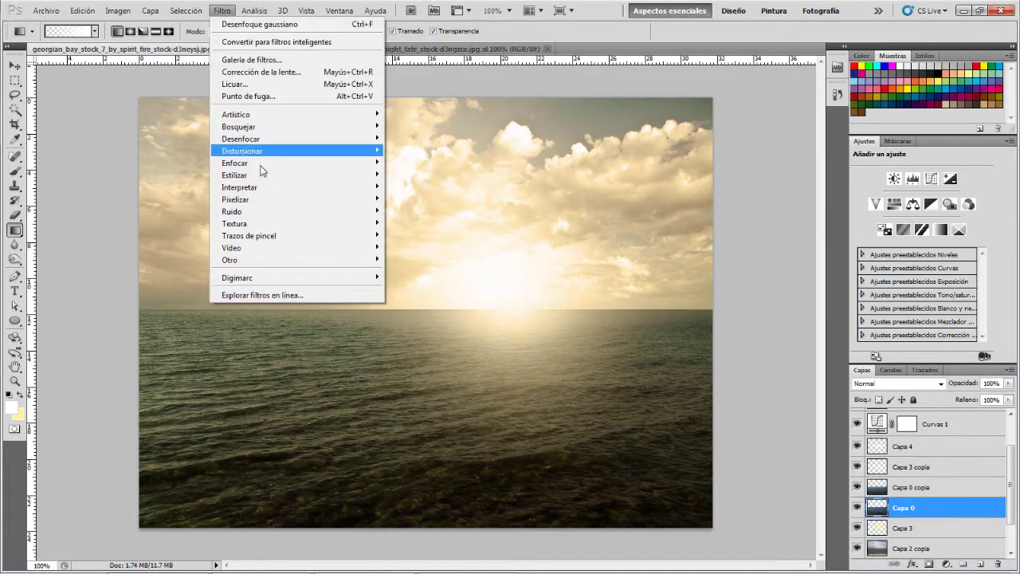
left_click(351, 295)
left_click(683, 458)
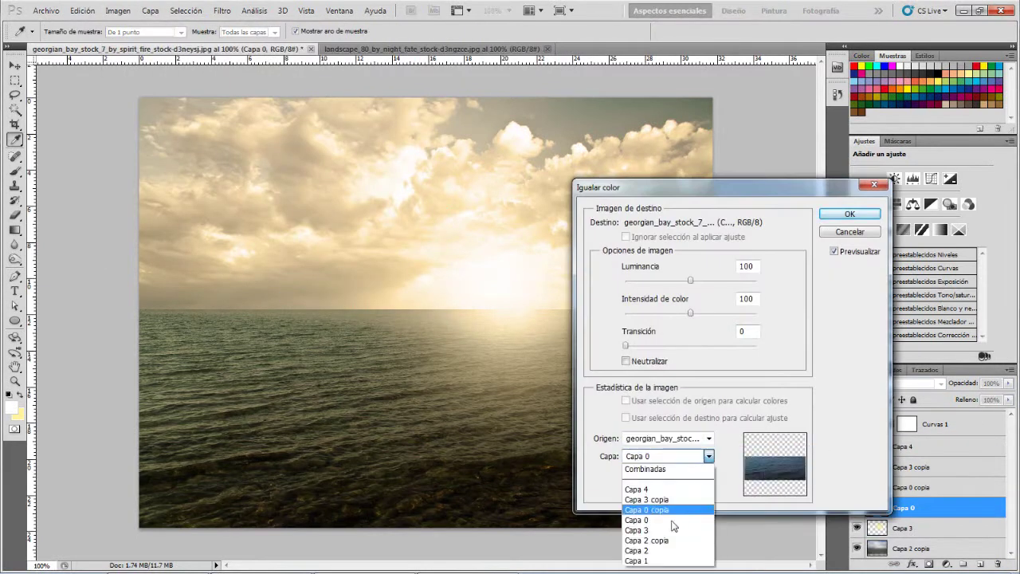
left_click(676, 561)
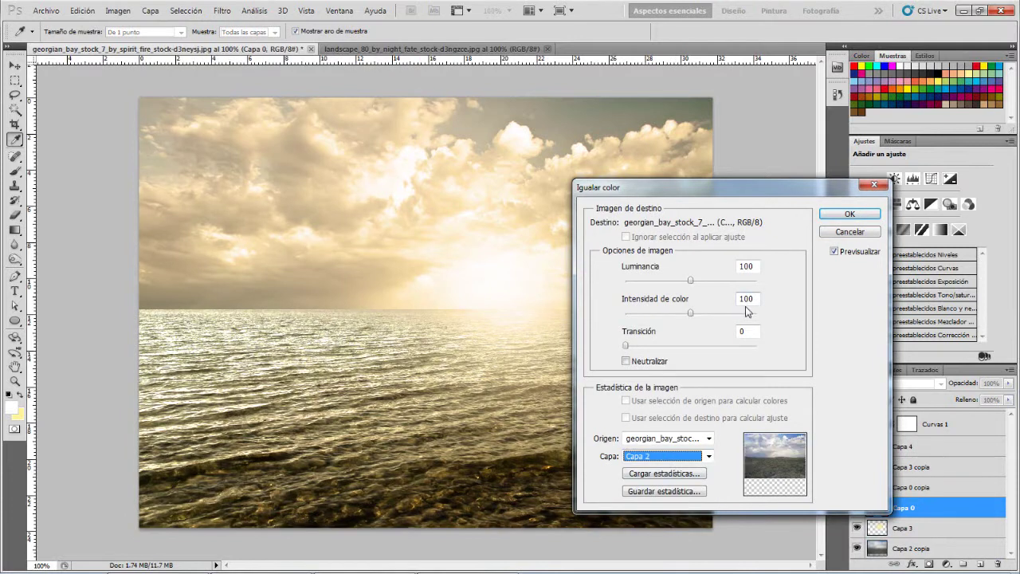
double_click(746, 266)
type("34")
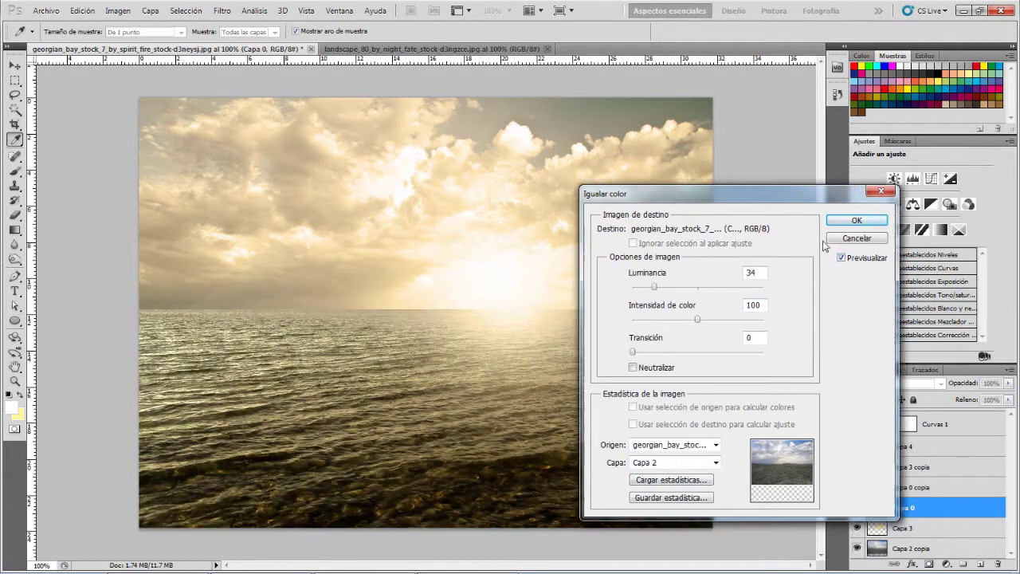
left_click(901, 205)
key("g")
left_click(945, 565)
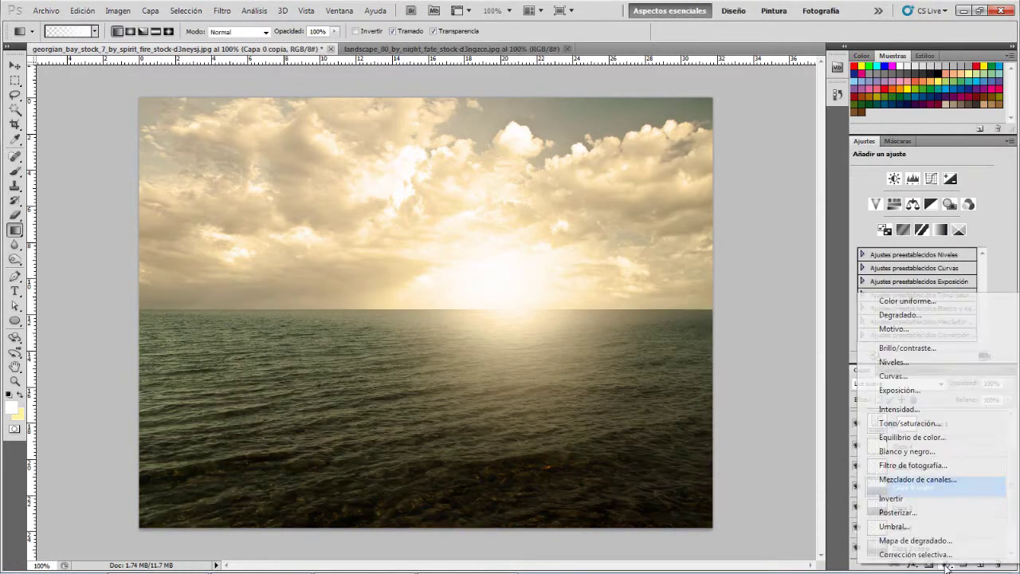
left_click(901, 446)
left_click_drag(922, 189, 928, 188)
scroll(957, 478, "down", 2)
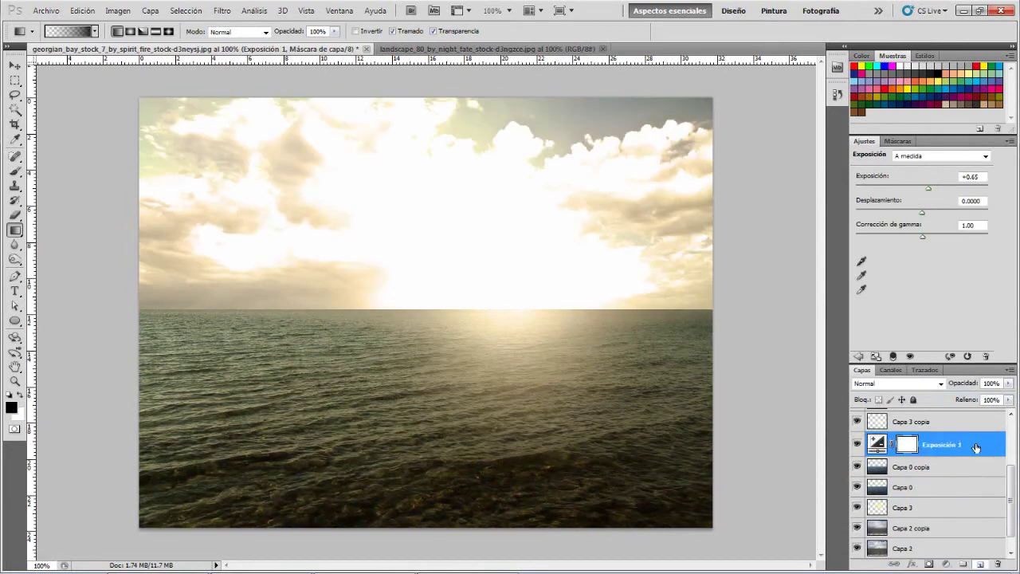
key("Delete")
left_click(118, 11)
left_click(345, 67)
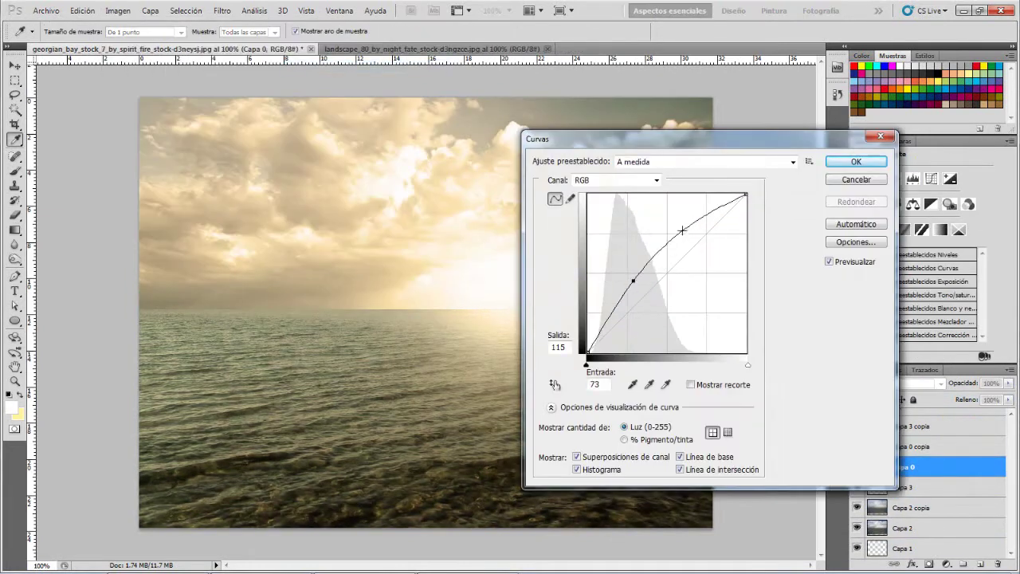
left_click_drag(645, 278, 651, 324)
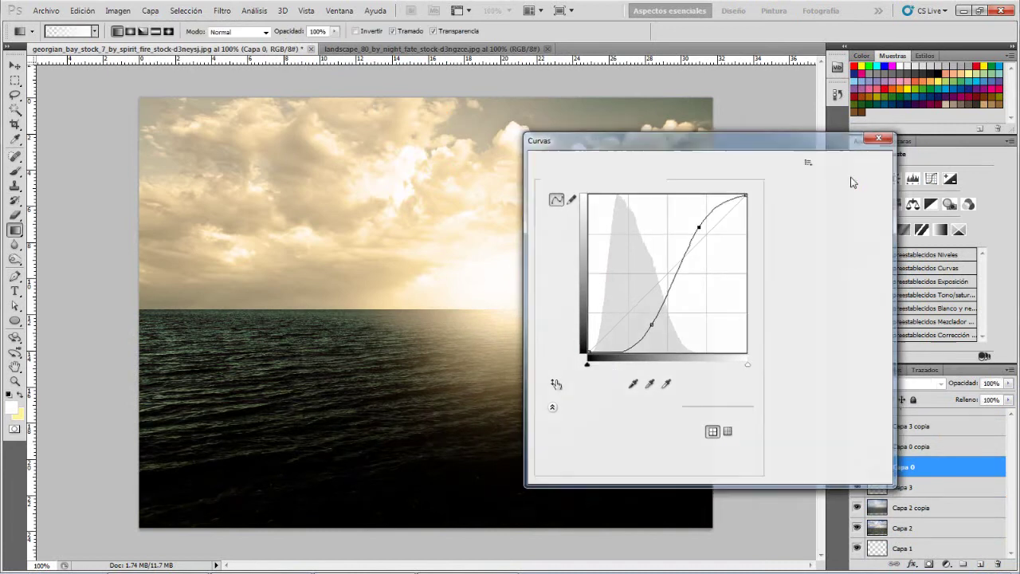
left_click(853, 180)
key("ctrl+j")
key("ctrl+t")
key("Return")
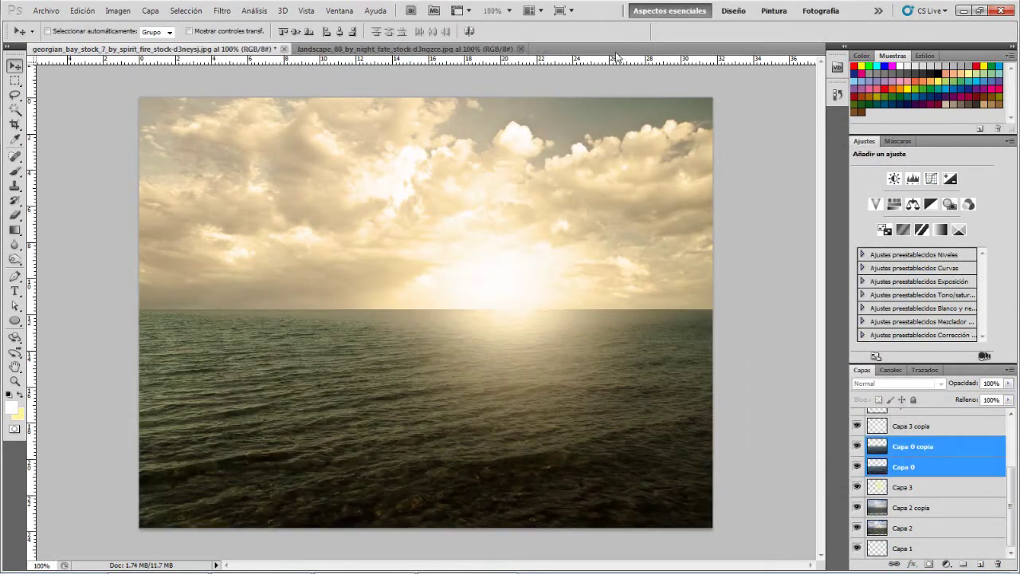
scroll(929, 479, "up", 2)
left_click(909, 536)
- Select Capa 3 copia with Capa 3, then undo an accidental move of the sun glow
left_click(909, 455, "ctrl")
left_click(909, 475, "ctrl")
left_click_drag(430, 282, 231, 289)
key("ctrl+z")
- On a new layer, fill the feathered, inverted edge selection with black as a first vignette
key("ctrl+shift+alt+n")
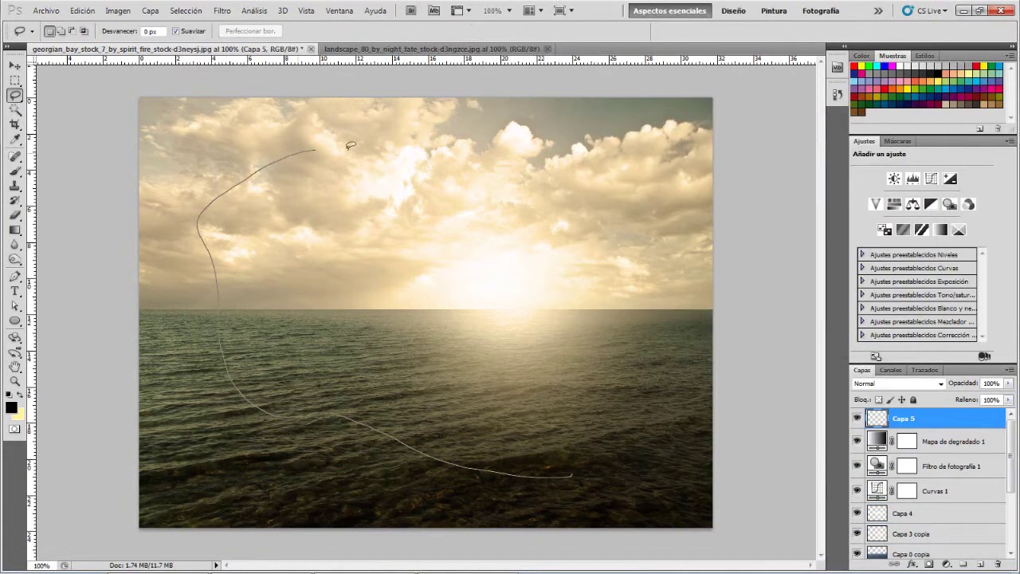
left_click_drag(553, 473, 556, 474)
key("shift+F6")
key("Return")
key("m")
right_click(360, 268)
left_click(382, 288)
key("alt+BackSpace")
key("ctrl+d")
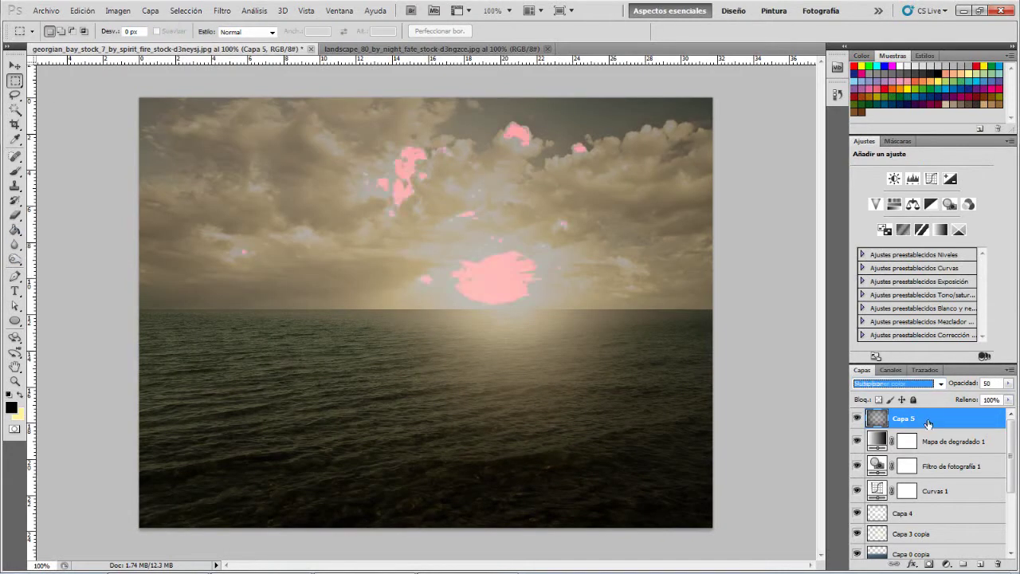
- Redo the vignette on a fresh layer: 10 px feathered inverted lasso filled black, Luz suave blend
left_click(997, 564)
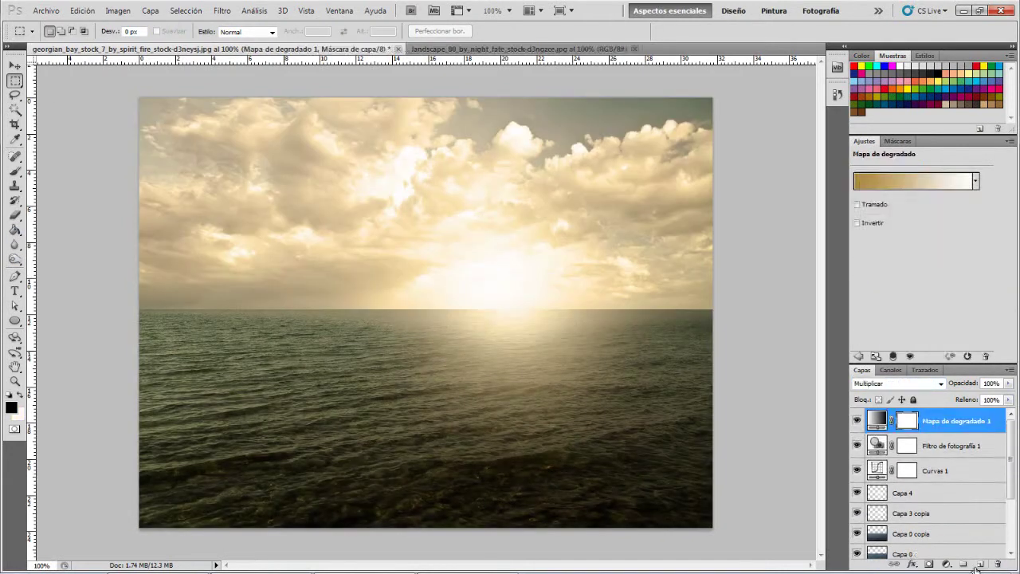
left_click(980, 563)
key("l")
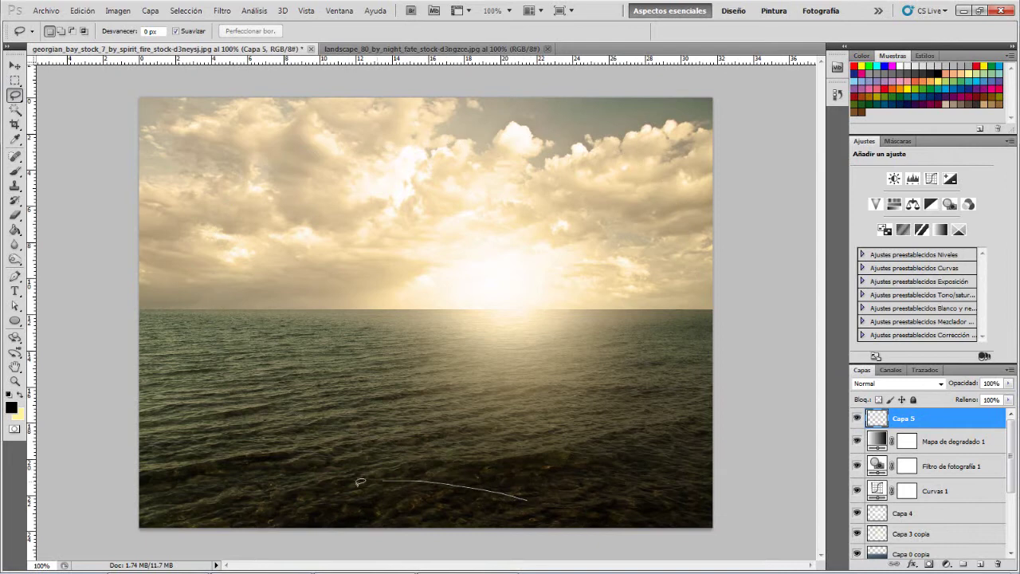
left_click_drag(527, 495, 547, 487)
key("shift+F6")
type("10")
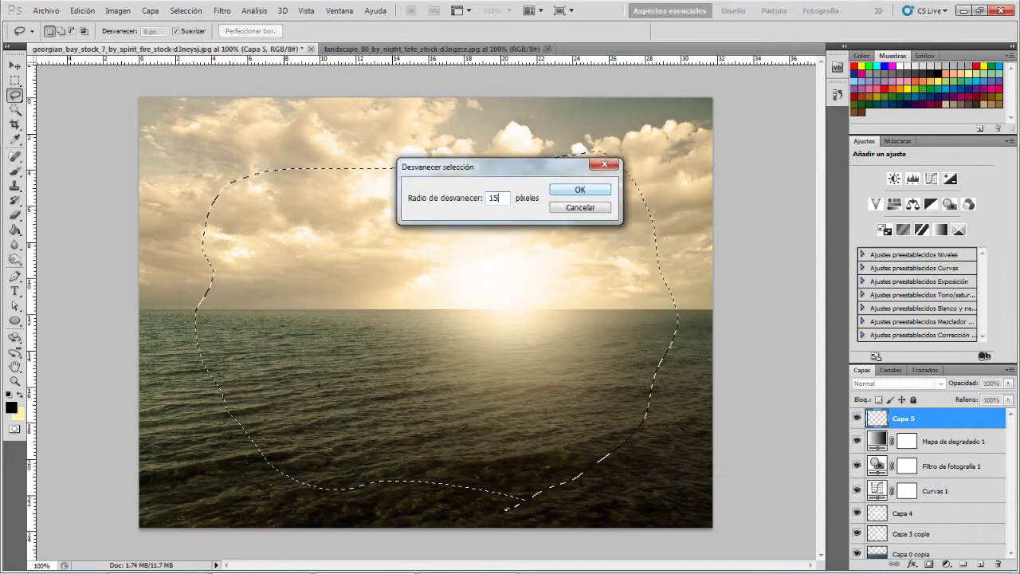
key("Return")
key("ctrl+shift+i")
key("g")
left_click(305, 219)
left_click(10, 66)
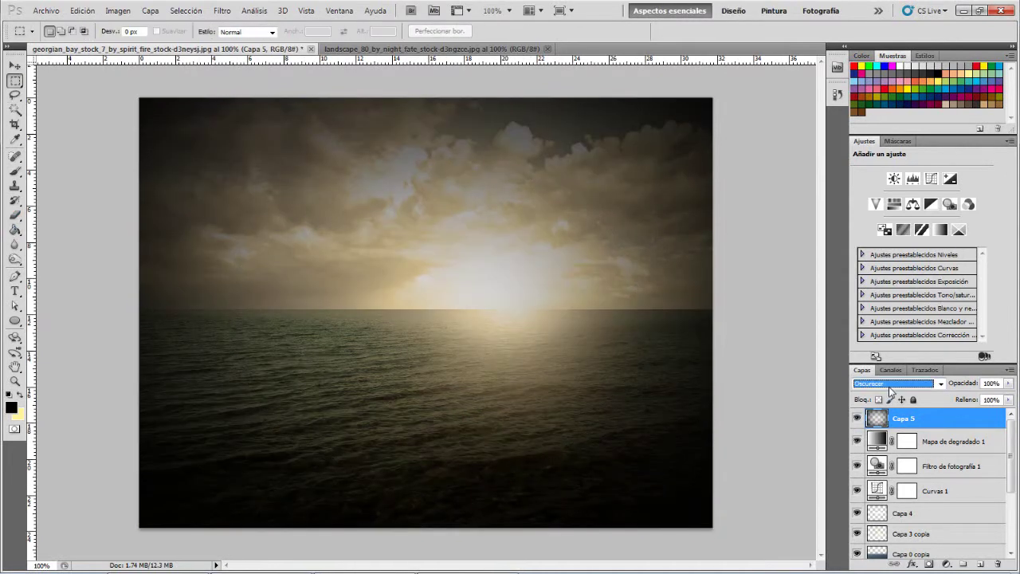
key("Down")
key("Down")
key("Down")
key("Down")
key("Down")
key("Down")
key("Down")
key("Down")
key("Down")
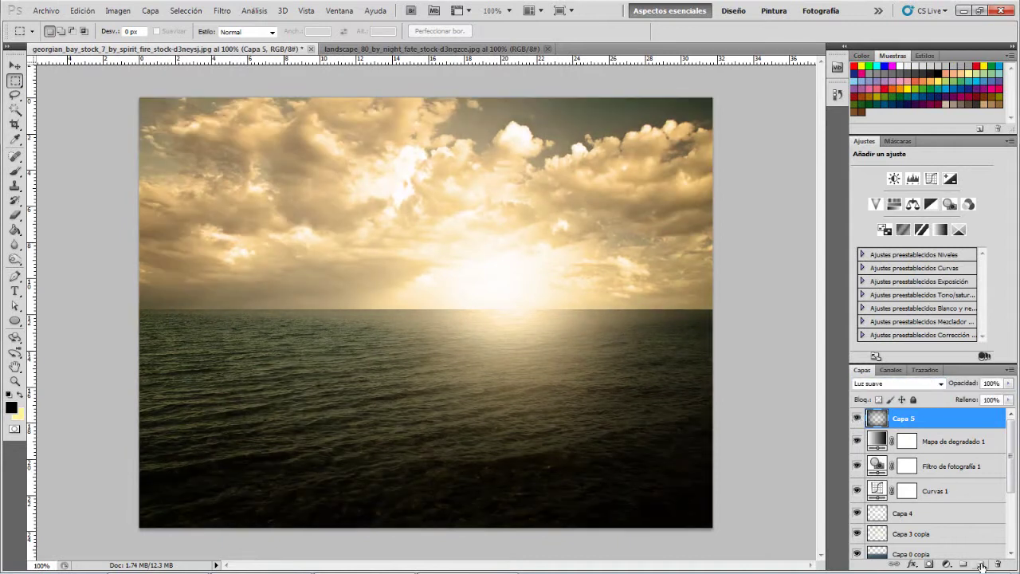
- Add a new black-filled layer to hold a lens flare
left_click(15, 229)
left_click(335, 319)
left_click(222, 10)
- Apply a Destello lens flare to the black layer, then hide that layer
left_click(423, 231)
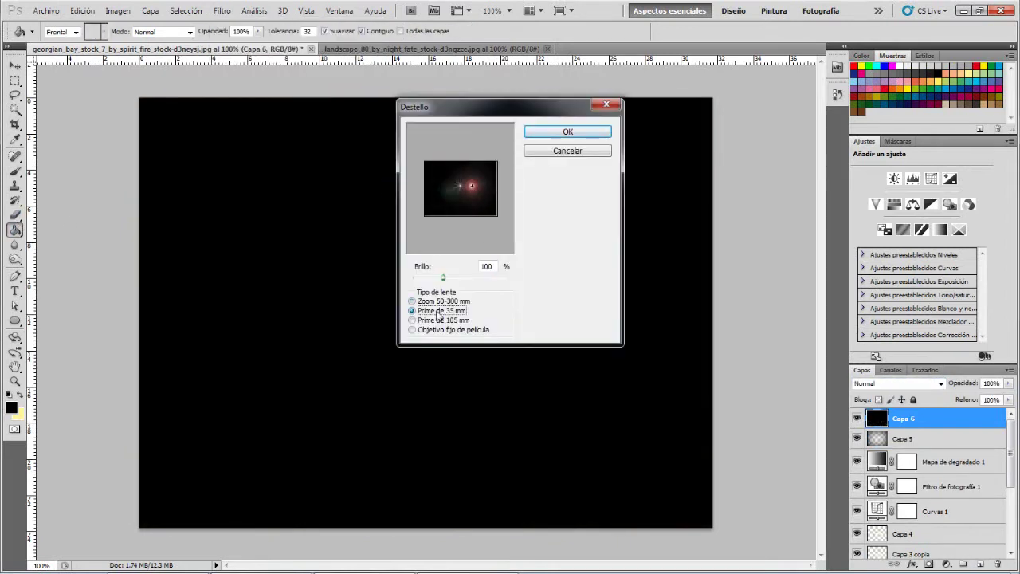
left_click(567, 131)
left_click(856, 418)
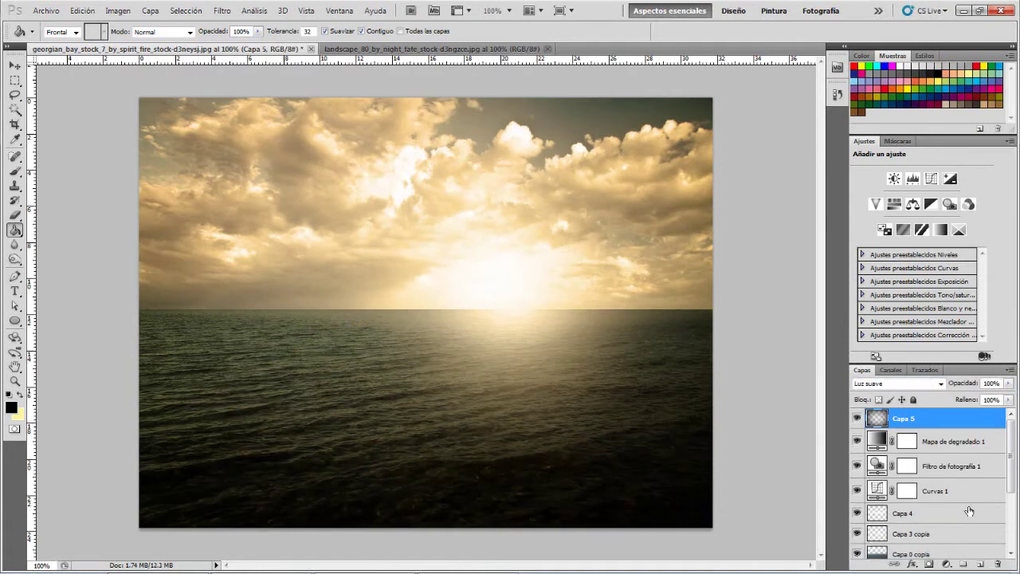
- Duplicate the Capa 5 vignette layer and add an Equilibrio de color adjustment layer
left_click_drag(986, 563, 981, 563)
left_click(947, 564)
left_click(901, 443)
- Set Color Balance midtones to -85, -91, -67 and move Equilibrio de color 1 beneath Capa 5
left_click_drag(890, 293, 873, 293)
left_click(875, 263)
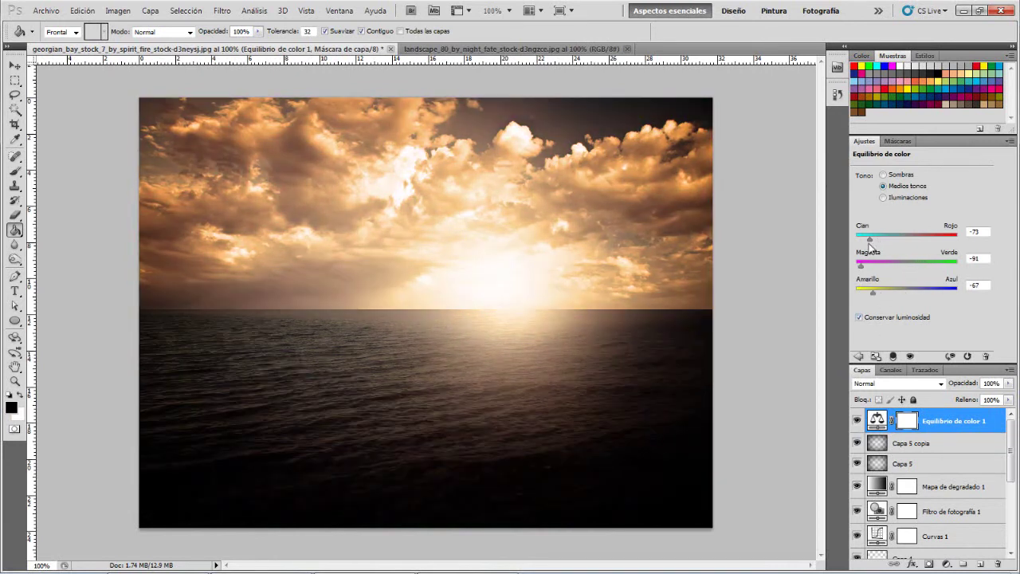
left_click_drag(901, 421, 901, 458)
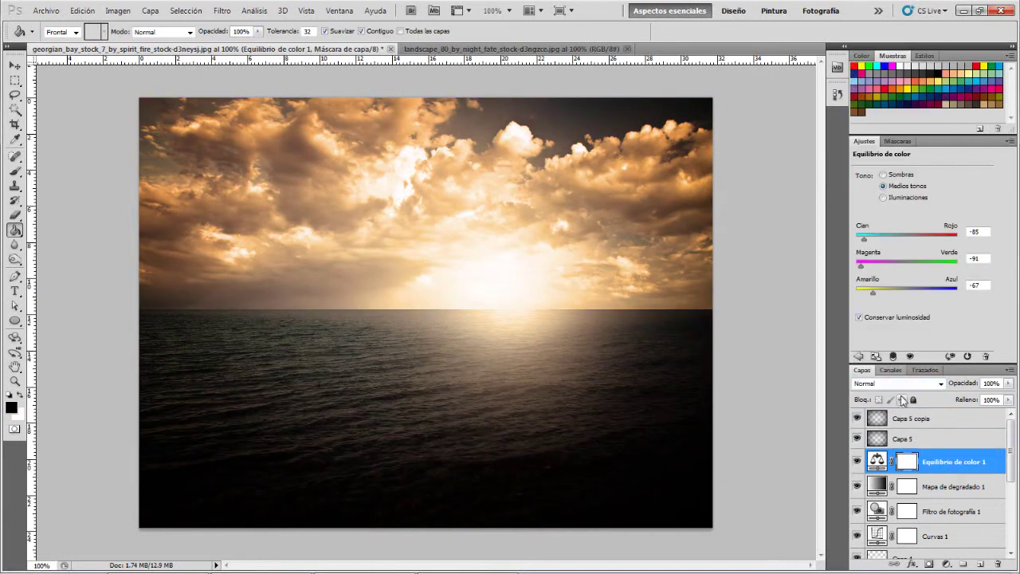
left_click(892, 383)
scroll(892, 383, "down", 2)
scroll(893, 383, "up", 2)
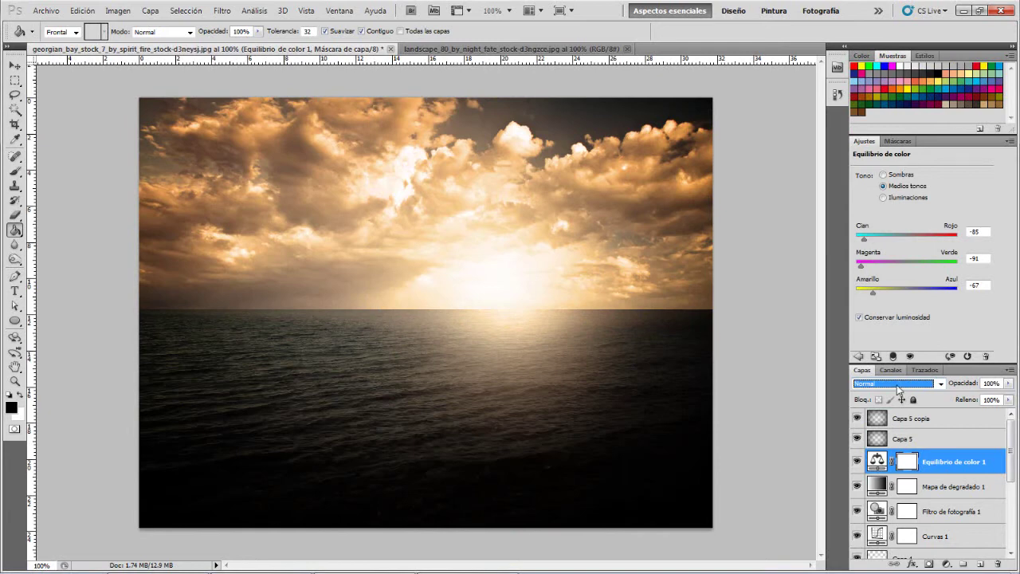